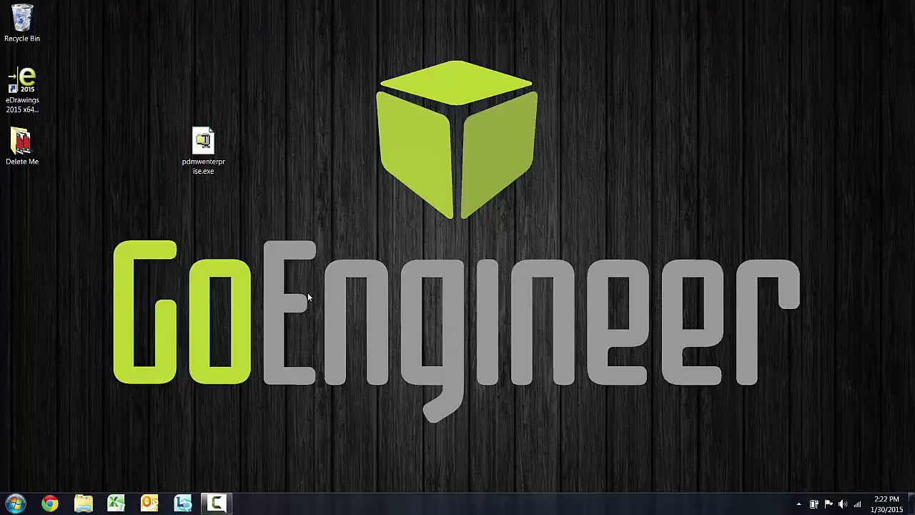
Expand the SOLIDWORKS Enterprise PDM folder under All Programs in the Start menu
{"action": "left_click", "coordinate": [16, 503]}
{"action": "left_click", "coordinate": [39, 453]}
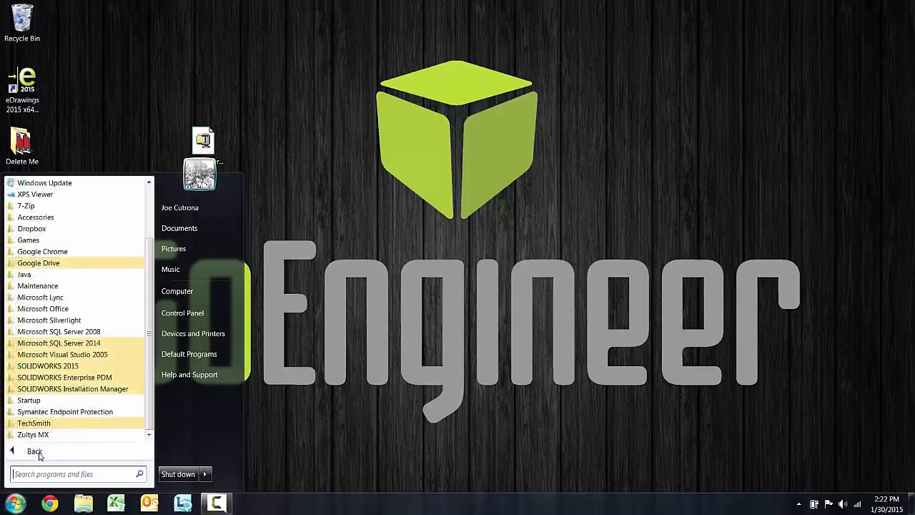
{"action": "left_click", "coordinate": [79, 379]}
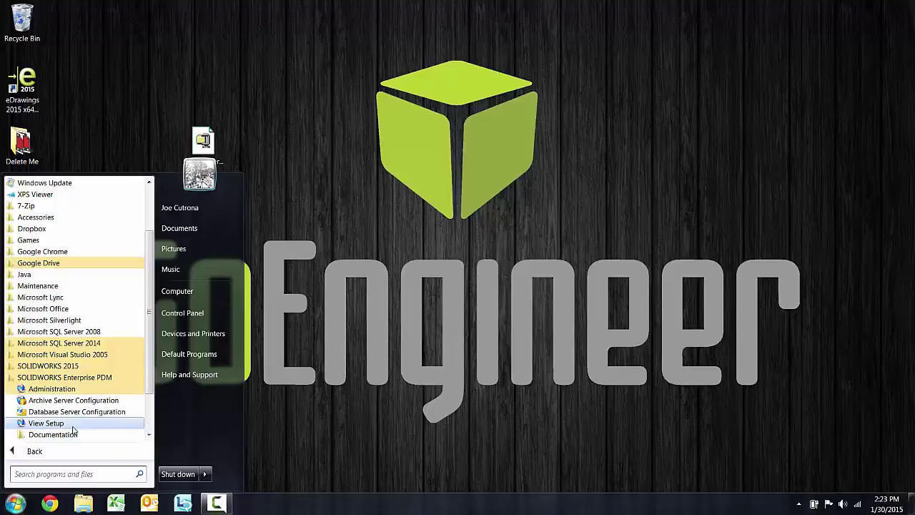
Launch Administration, move its window up, cancel Add Server, and bring up the archive server's actions
{"action": "left_click", "coordinate": [81, 391]}
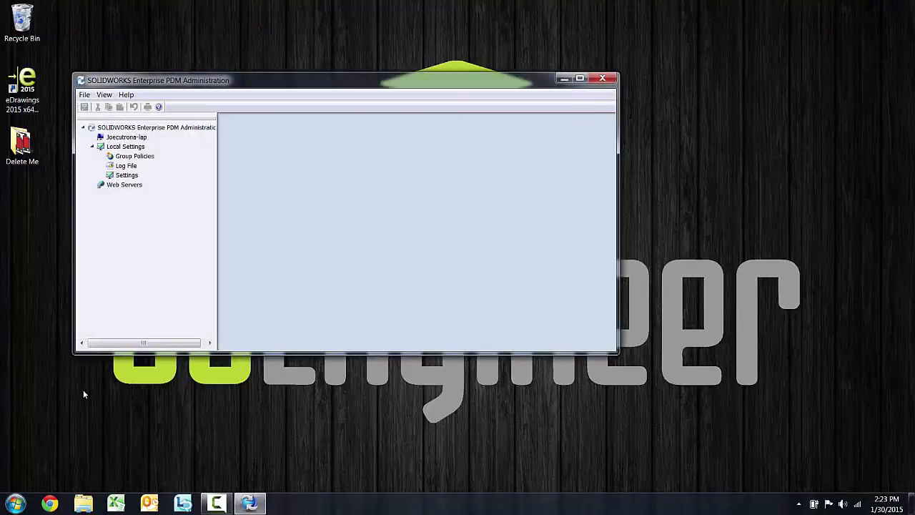
{"action": "left_click_drag", "start_coordinate": [216, 80], "coordinate": [359, 21]}
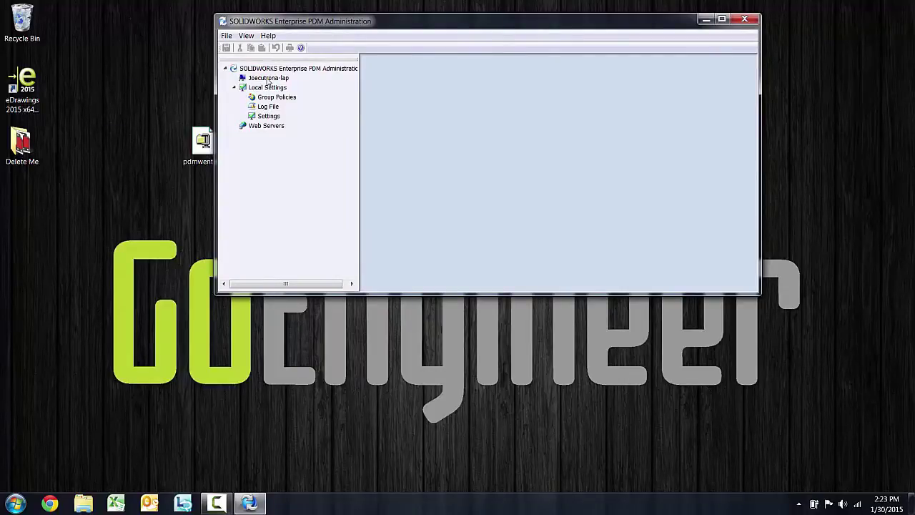
{"action": "right_click", "coordinate": [283, 67]}
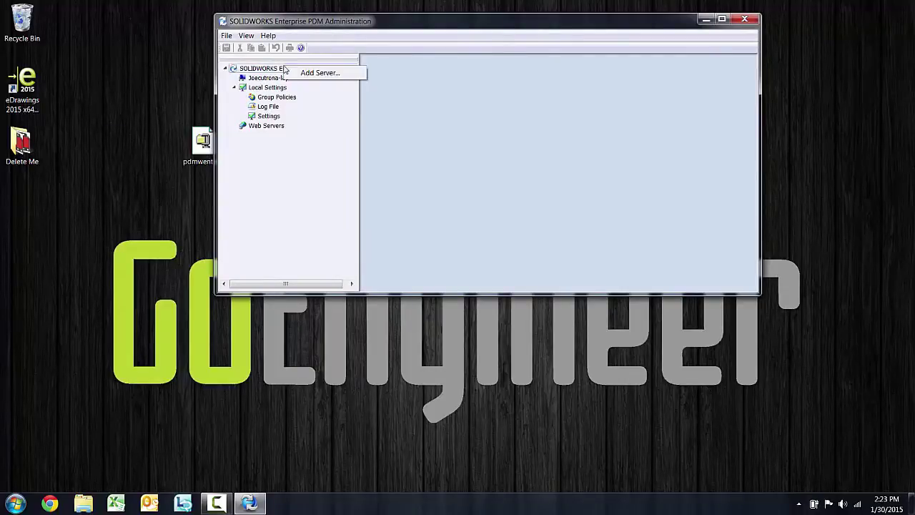
{"action": "left_click", "coordinate": [319, 73]}
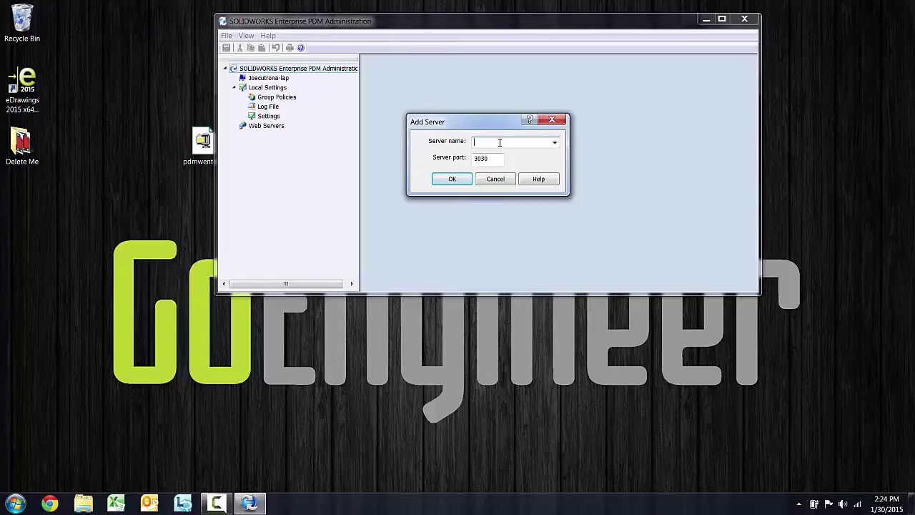
{"action": "left_click", "coordinate": [503, 180]}
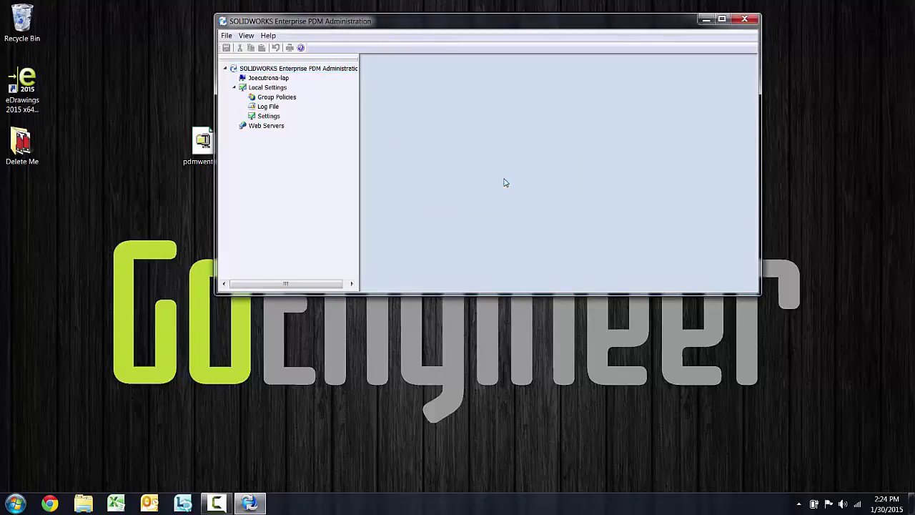
{"action": "right_click", "coordinate": [265, 81]}
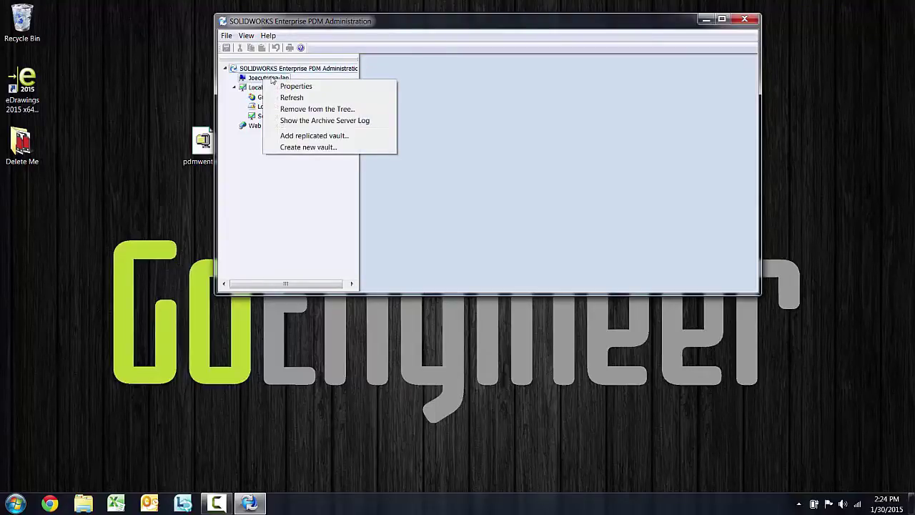
Start a new vault named Test1 with Archives as its root folder
{"action": "left_click", "coordinate": [327, 148]}
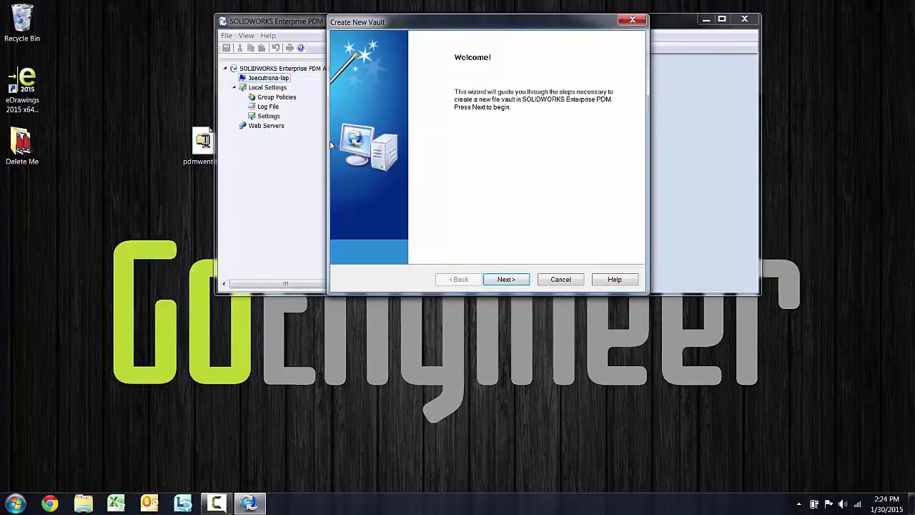
{"action": "left_click", "coordinate": [496, 280]}
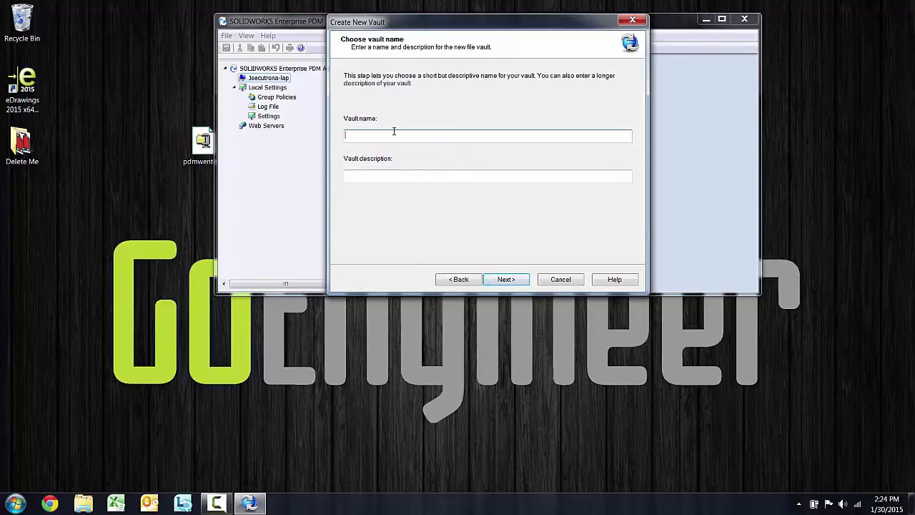
{"action": "type", "text": "Test1"}
{"action": "key", "text": "Tab"}
{"action": "type", "text": "Test1"}
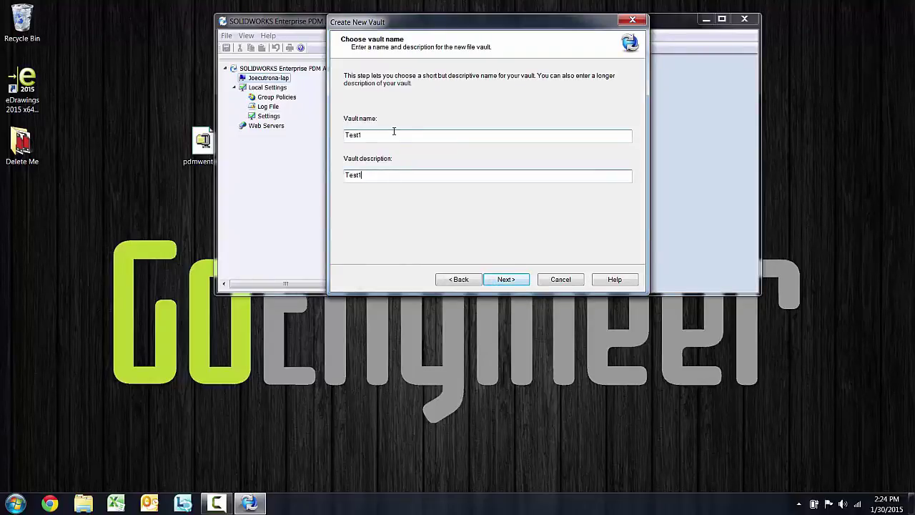
{"action": "left_click", "coordinate": [508, 280]}
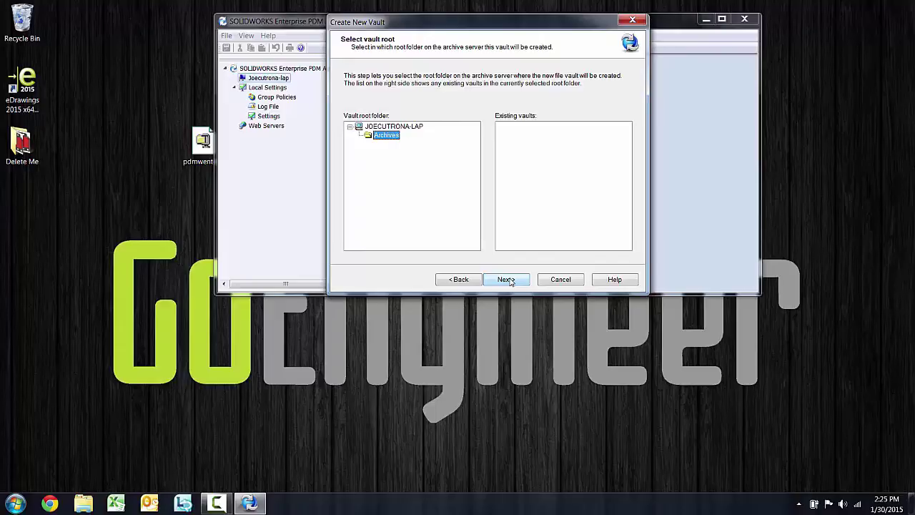
{"action": "left_click", "coordinate": [510, 281]}
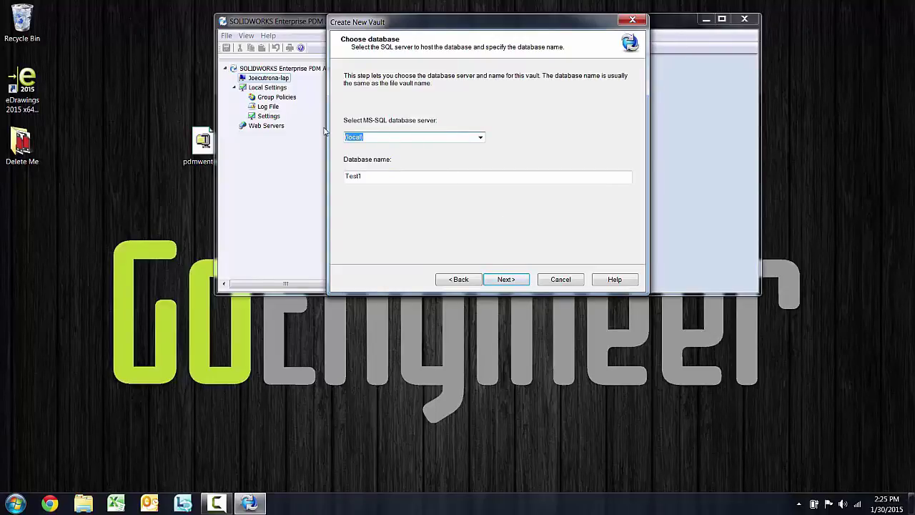
Enter this computer's SQL server for the Test1 database and keep English regional defaults
{"action": "type", "text": "JoeCutrona"}
{"action": "type", "text": "-lap"}
{"action": "key", "text": "Return"}
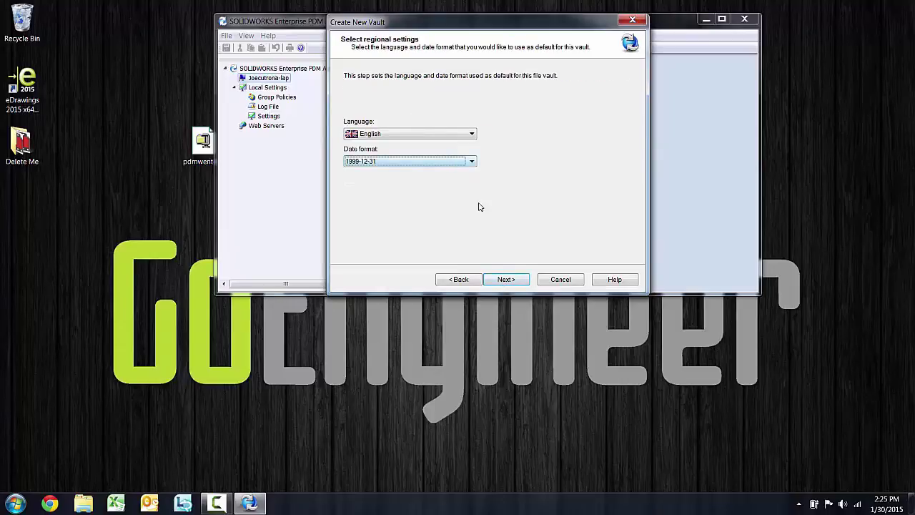
{"action": "left_click", "coordinate": [505, 279]}
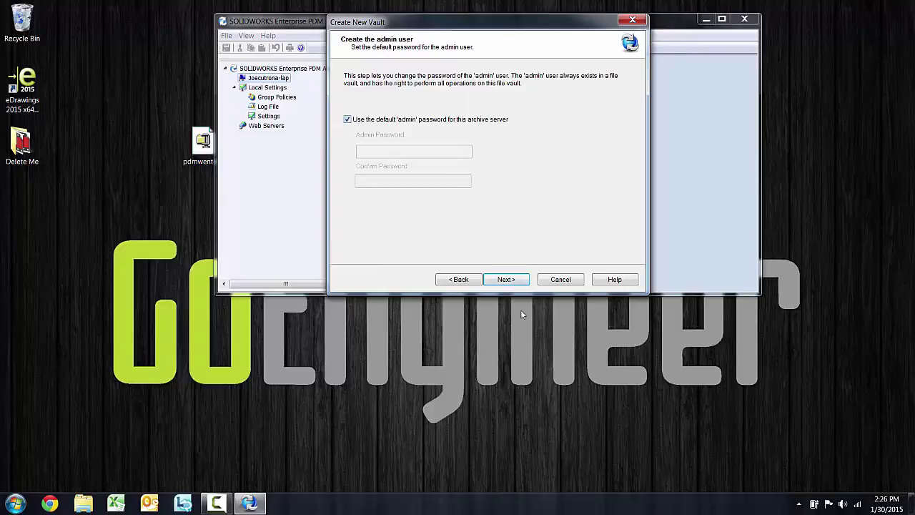
Keep the default admin password and choose the Default vault configuration
{"action": "left_click", "coordinate": [507, 280]}
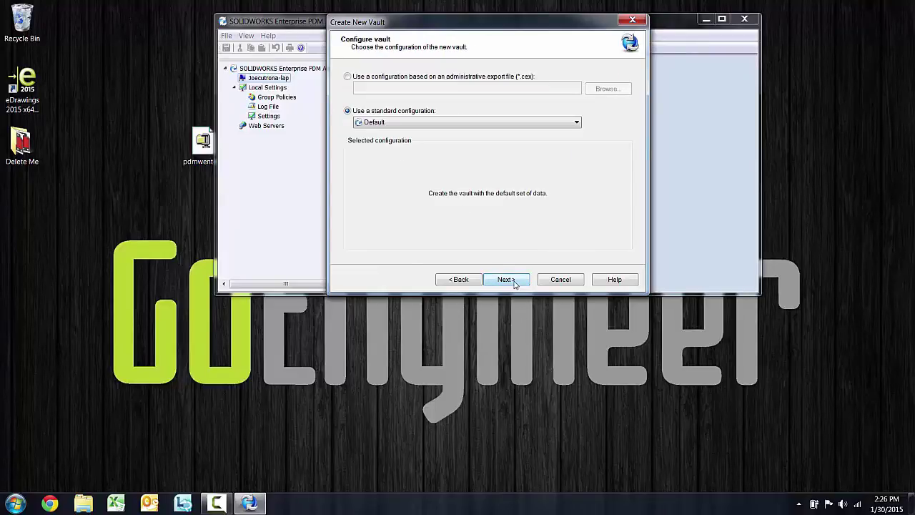
{"action": "left_click", "coordinate": [489, 124]}
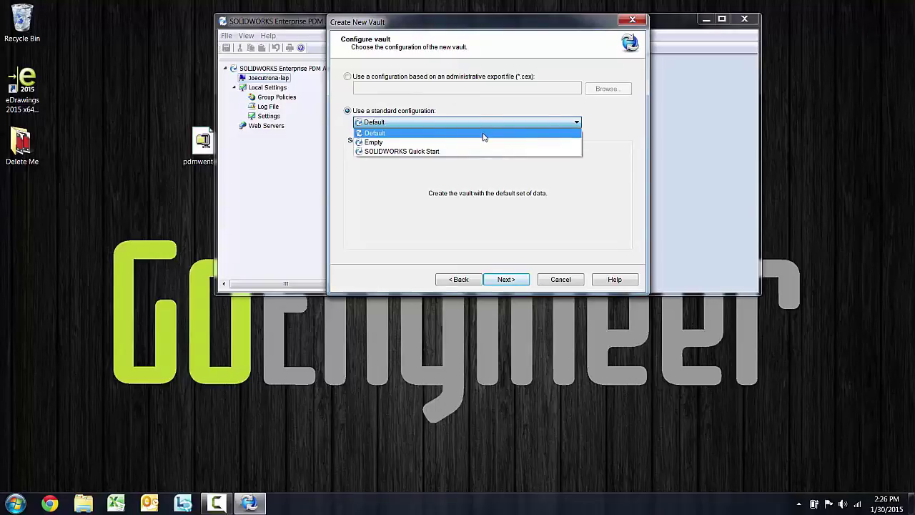
{"action": "left_click", "coordinate": [484, 136]}
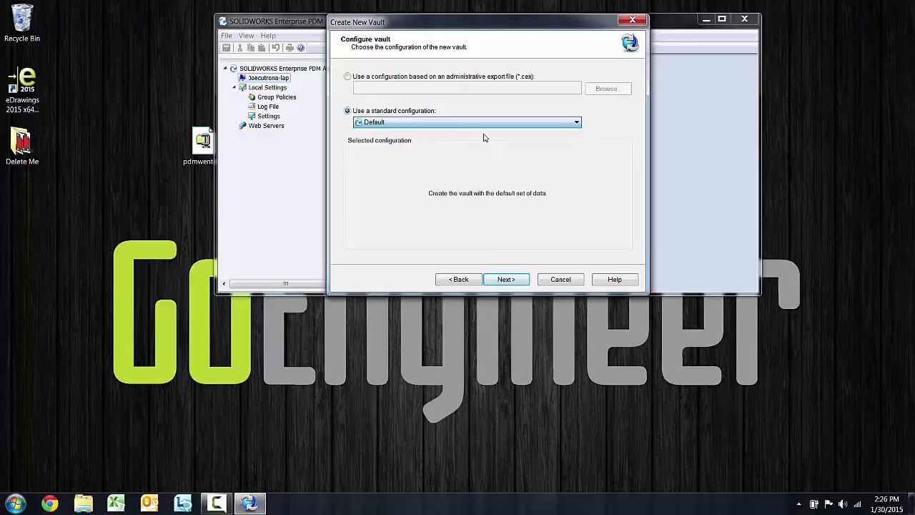
{"action": "left_click", "coordinate": [513, 281]}
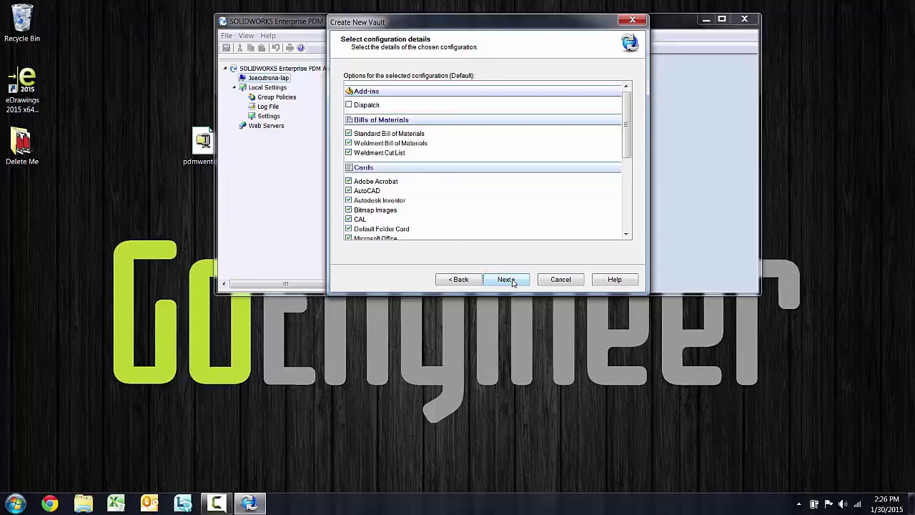
Review the configuration details and vault settings, then install the Test1 vault
{"action": "left_click_drag", "start_coordinate": [626, 148], "coordinate": [627, 223]}
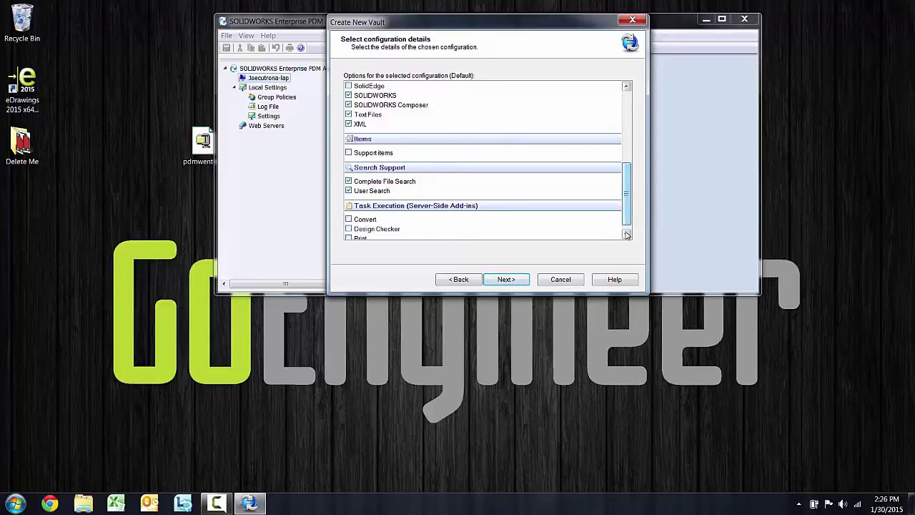
{"action": "left_click", "coordinate": [627, 234]}
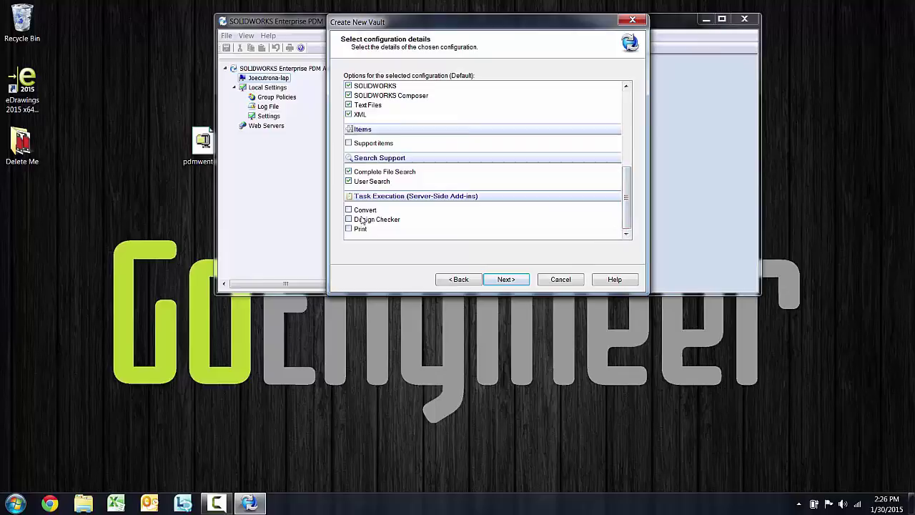
{"action": "left_click", "coordinate": [522, 280]}
{"action": "left_click", "coordinate": [521, 279]}
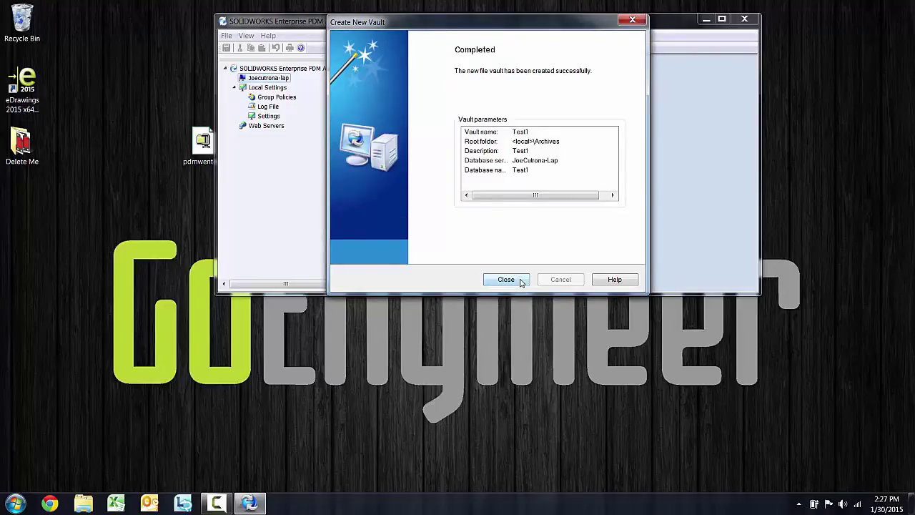
Close the finished wizard and expand the new Test1 vault under the local server
{"action": "left_click", "coordinate": [521, 280]}
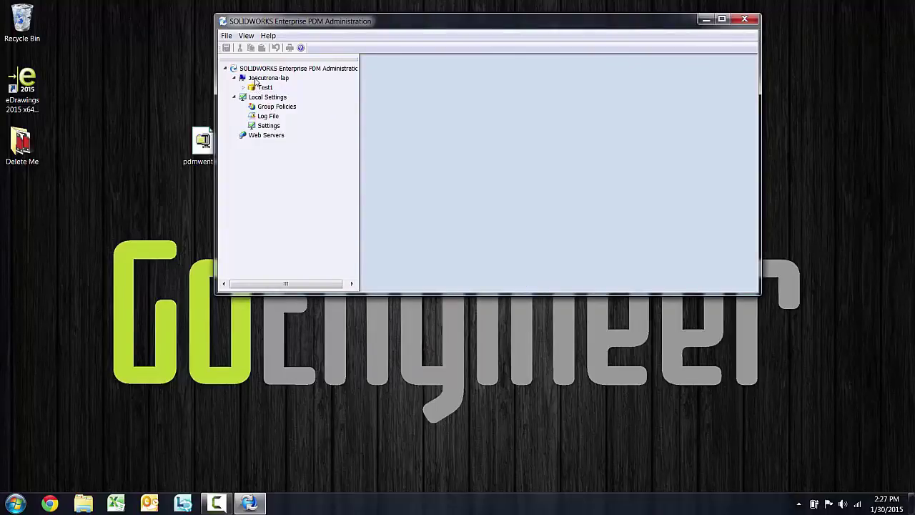
{"action": "left_click", "coordinate": [264, 78]}
{"action": "left_click", "coordinate": [244, 88]}
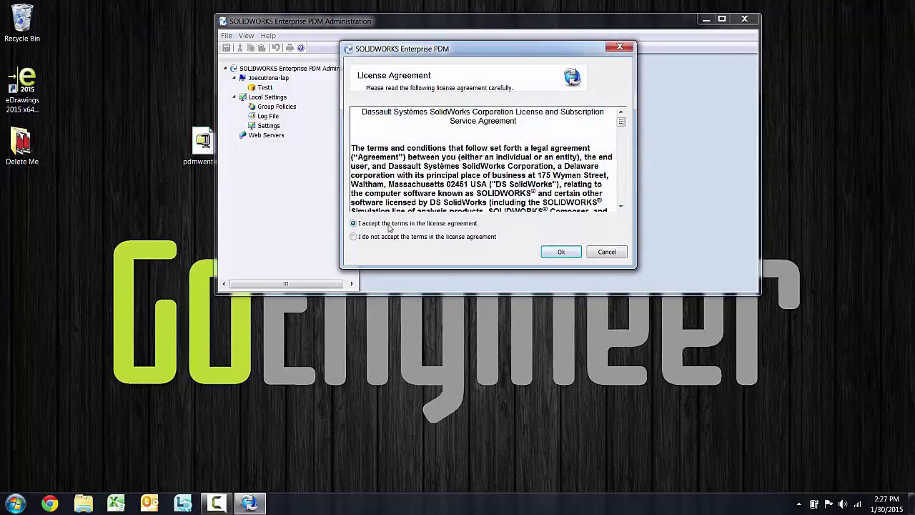
Accept the license agreement and start entering the admin account password
{"action": "left_click", "coordinate": [561, 252]}
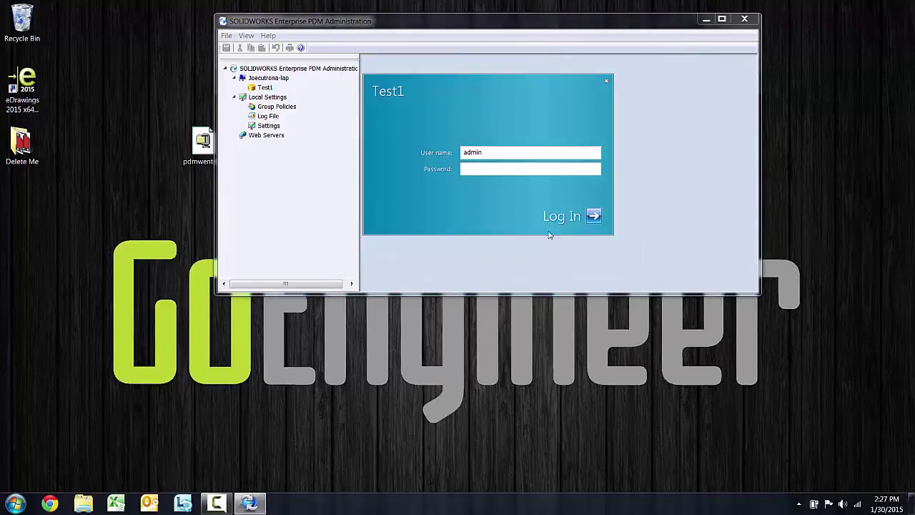
{"action": "left_click", "coordinate": [487, 170]}
{"action": "type", "text": "admin"}
{"action": "key", "text": "BackSpace"}
{"action": "key", "text": "BackSpace"}
{"action": "key", "text": "BackSpace"}
{"action": "key", "text": "BackSpace"}
{"action": "key", "text": "BackSpace"}
Finish the admin password to log in to Test1, then enlarge the window and move it left
{"action": "type", "text": "admi"}
{"action": "key", "text": "Return"}
{"action": "left_click_drag", "start_coordinate": [760, 293], "coordinate": [881, 457]}
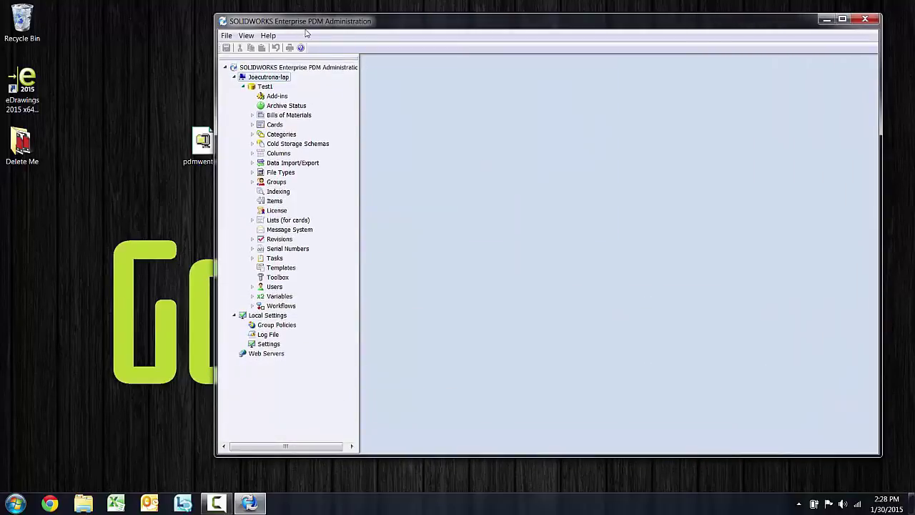
{"action": "left_click_drag", "start_coordinate": [300, 27], "coordinate": [236, 21]}
Browse Bills of Materials, Cards and File Cards, then collapse them and the Test1 vault
{"action": "left_click", "coordinate": [188, 110]}
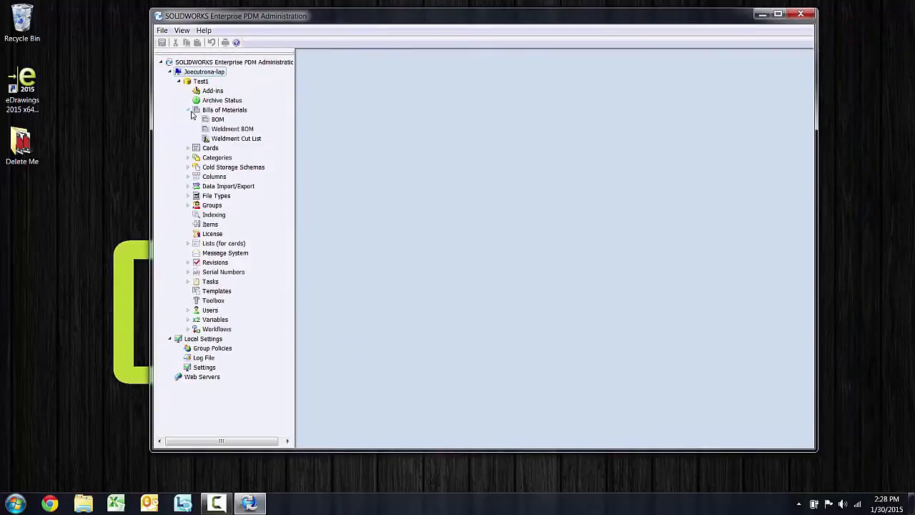
{"action": "left_click", "coordinate": [188, 111]}
{"action": "left_click", "coordinate": [188, 120]}
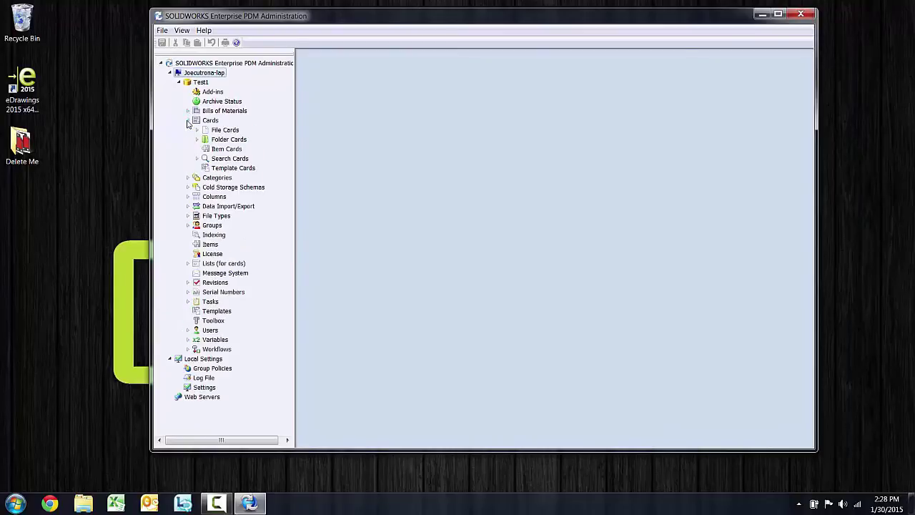
{"action": "left_click", "coordinate": [197, 130]}
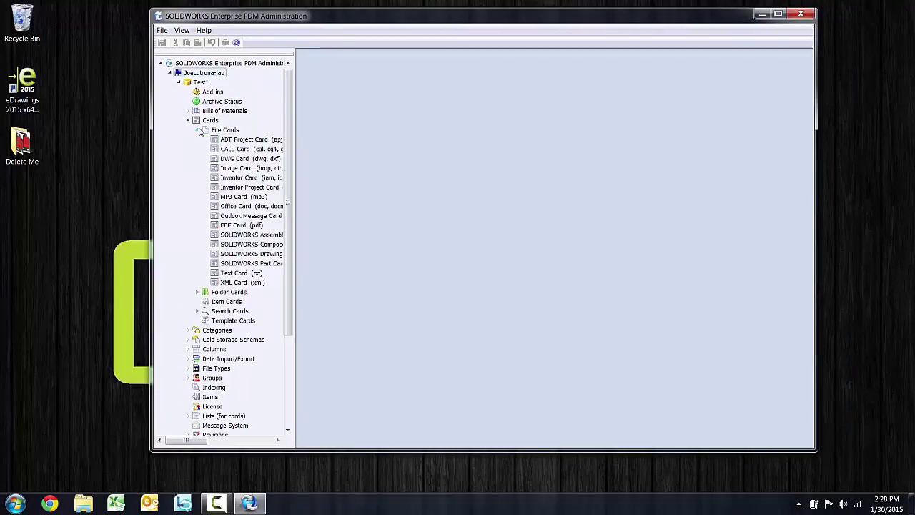
{"action": "left_click", "coordinate": [198, 130]}
{"action": "left_click", "coordinate": [188, 120]}
{"action": "left_click", "coordinate": [178, 82]}
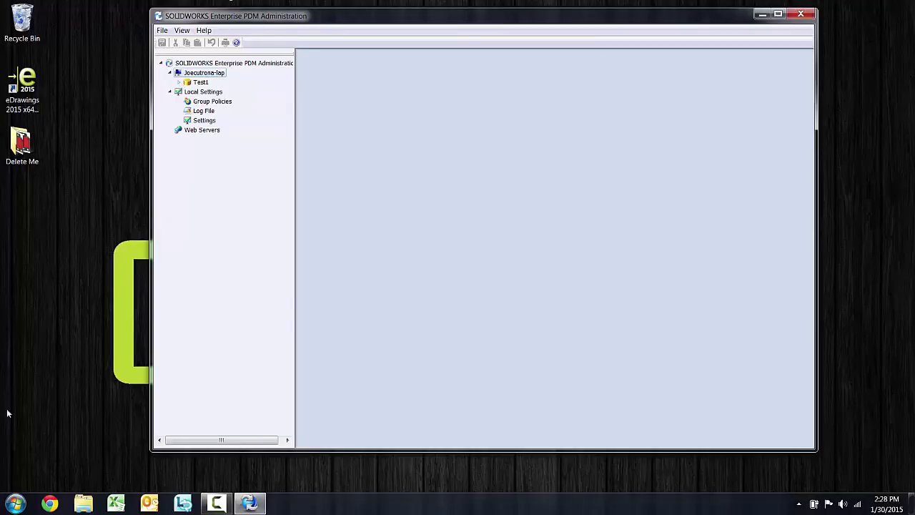
{"action": "left_click", "coordinate": [16, 505]}
{"action": "left_click", "coordinate": [32, 449]}
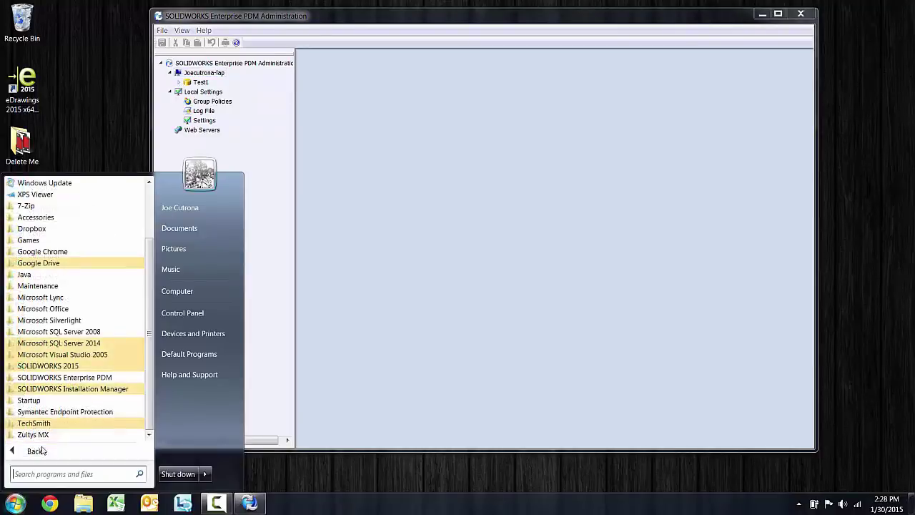
{"action": "left_click", "coordinate": [73, 377]}
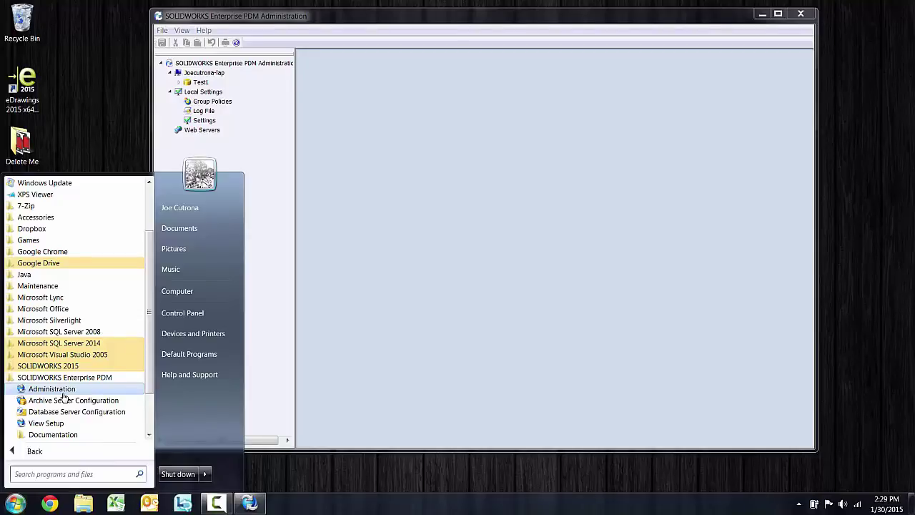
{"action": "left_click", "coordinate": [52, 388]}
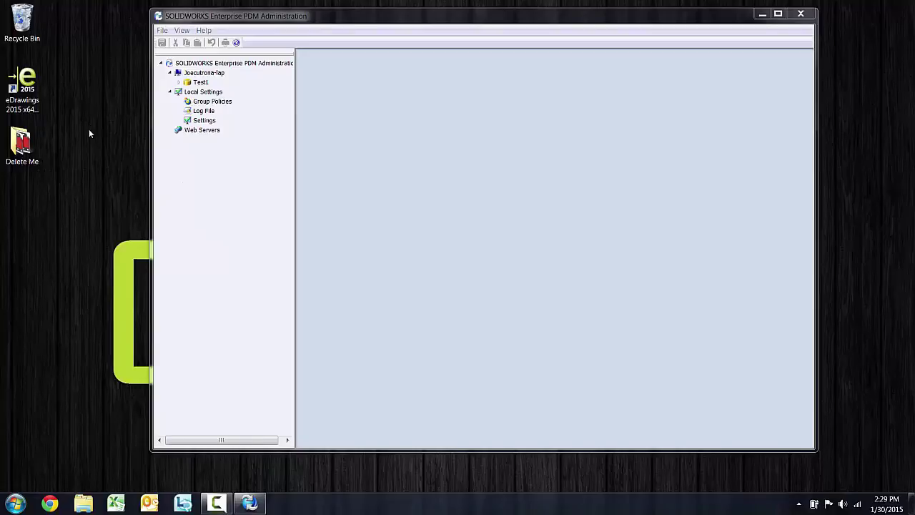
Expand Test1 and open the Set License dialog from its License node
{"action": "left_click", "coordinate": [179, 83]}
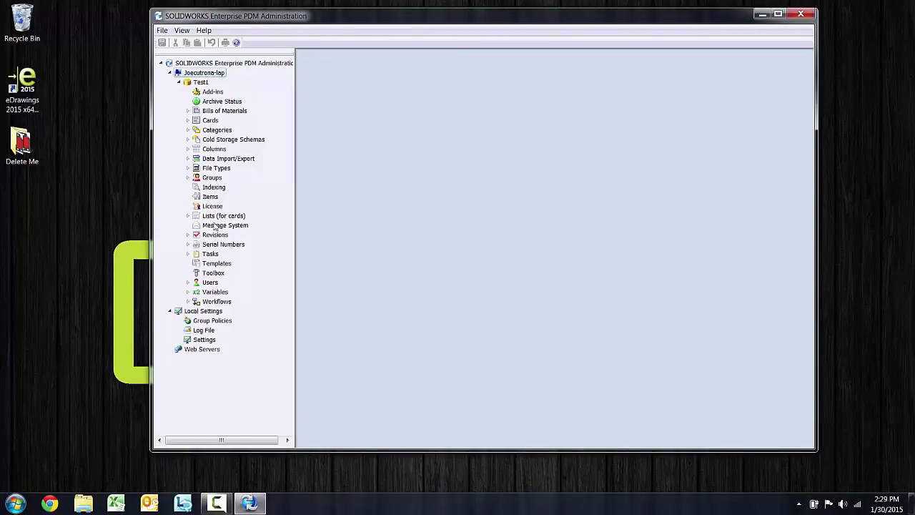
{"action": "right_click", "coordinate": [214, 209]}
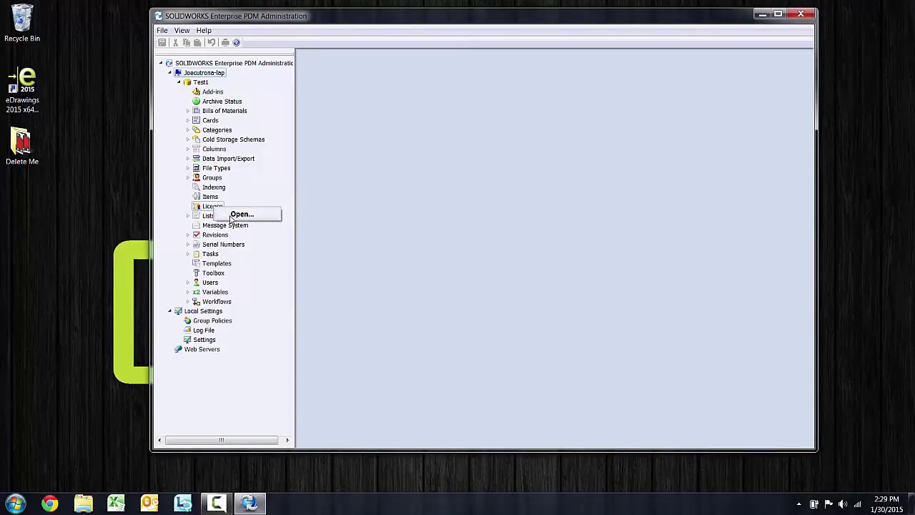
{"action": "left_click", "coordinate": [236, 216]}
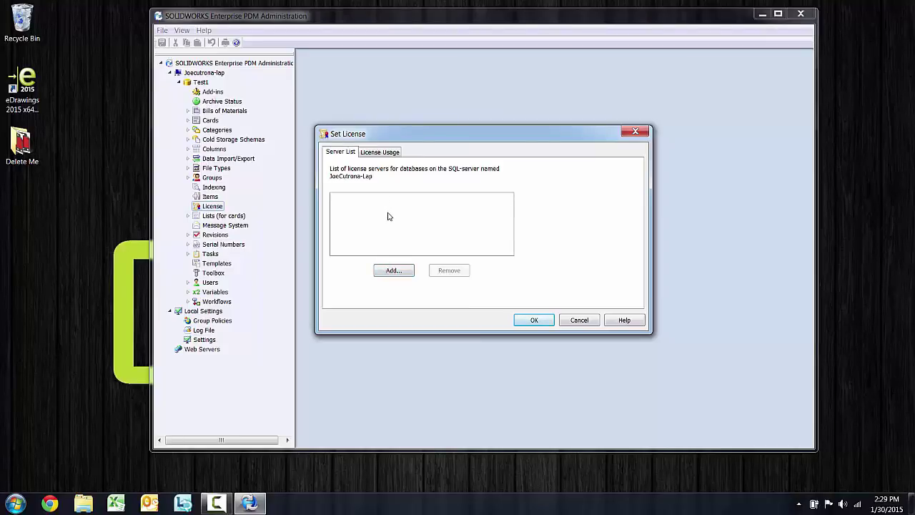
Add license server 25734@<this computer> to Test1, apply it, and confirm the message
{"action": "left_click", "coordinate": [399, 273]}
{"action": "type", "text": "25734@JoeCutrona-Lap"}
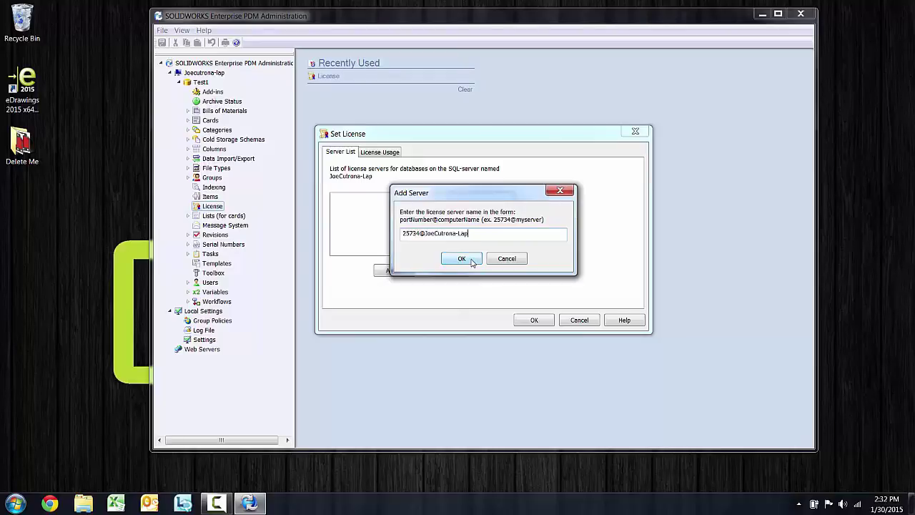
{"action": "left_click", "coordinate": [472, 261]}
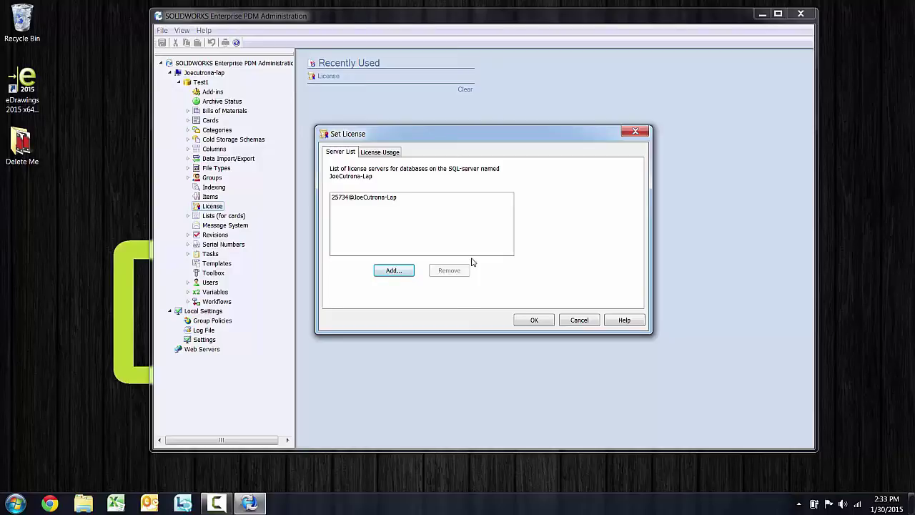
{"action": "left_click", "coordinate": [399, 199]}
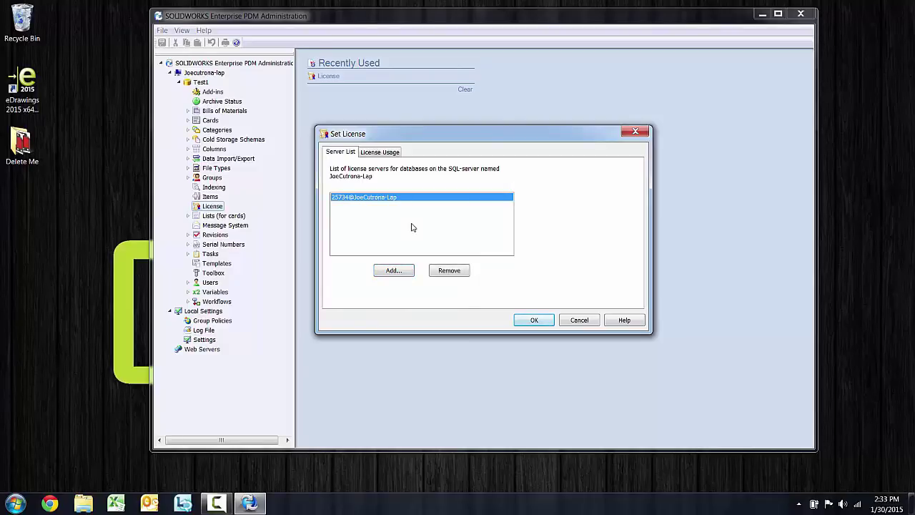
{"action": "left_click", "coordinate": [534, 320]}
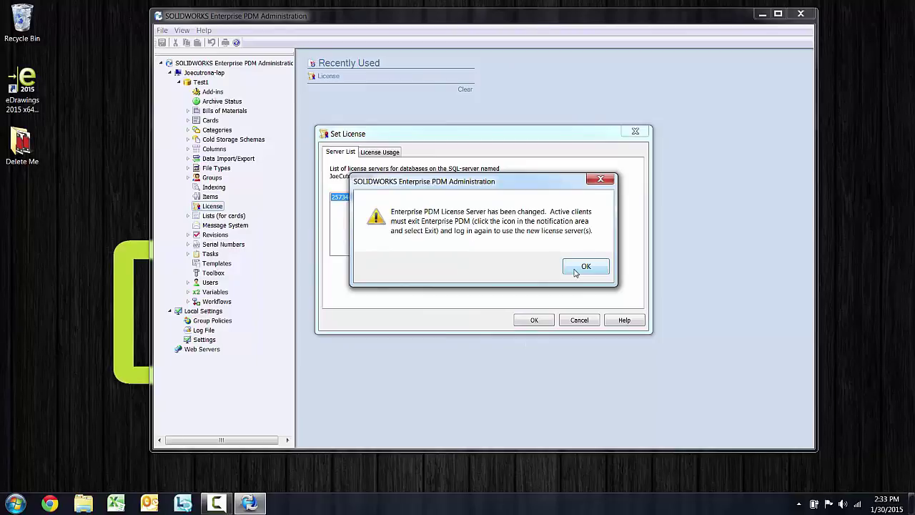
{"action": "left_click", "coordinate": [584, 268]}
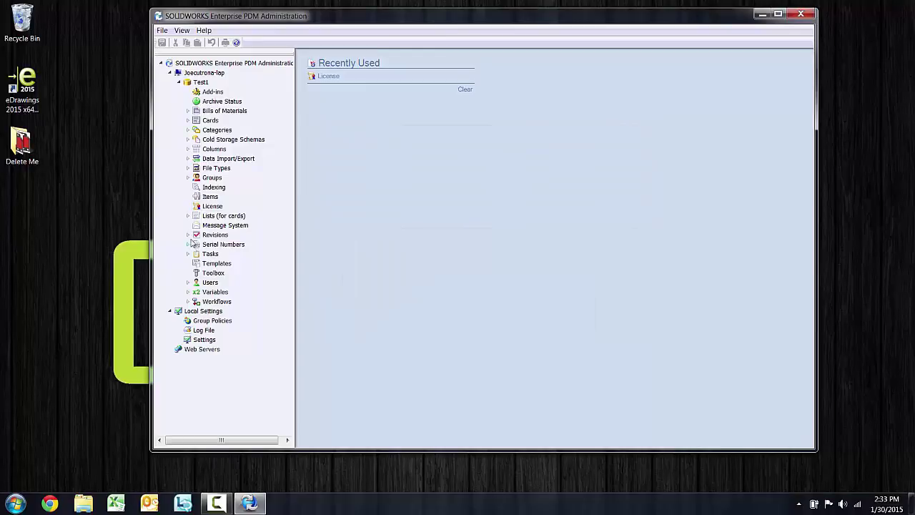
Reopen Set License for Test1 and view License Usage: 5 total, 5 free licenses
{"action": "right_click", "coordinate": [207, 207]}
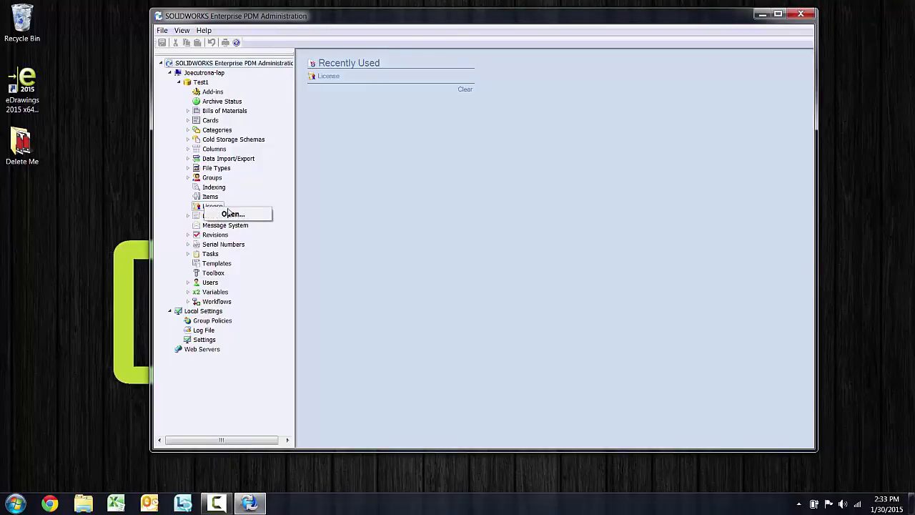
{"action": "left_click", "coordinate": [232, 215]}
{"action": "left_click", "coordinate": [380, 152]}
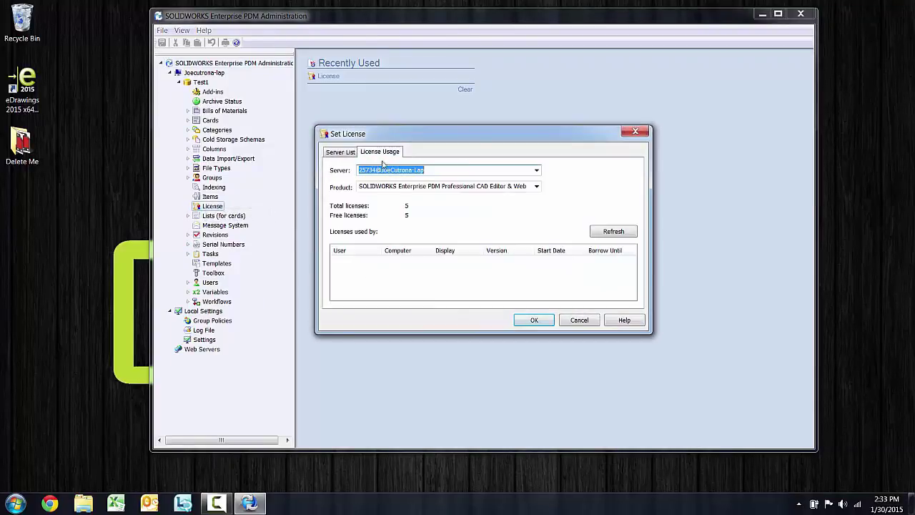